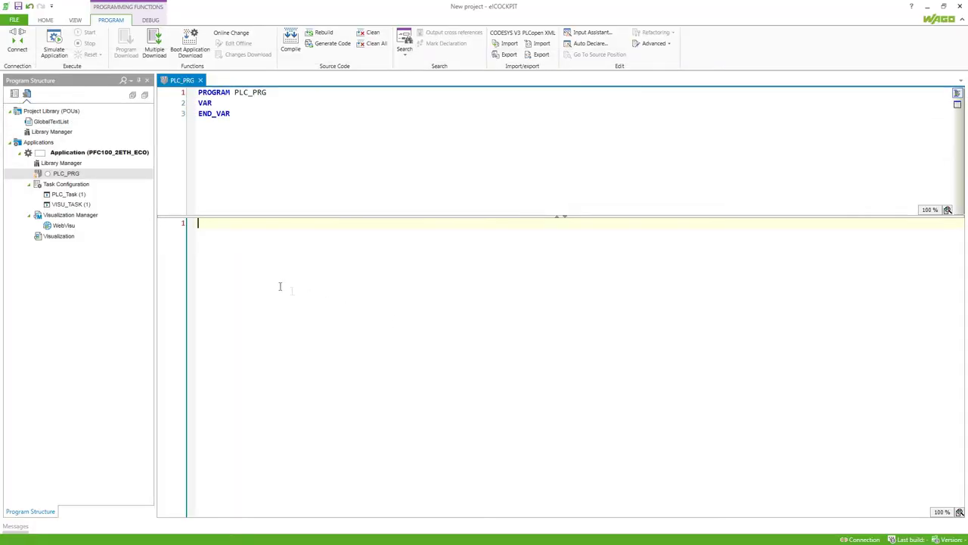
Open Library Manager, enlarge the library list, and show the Standard library's contents.
left_click(95, 166)
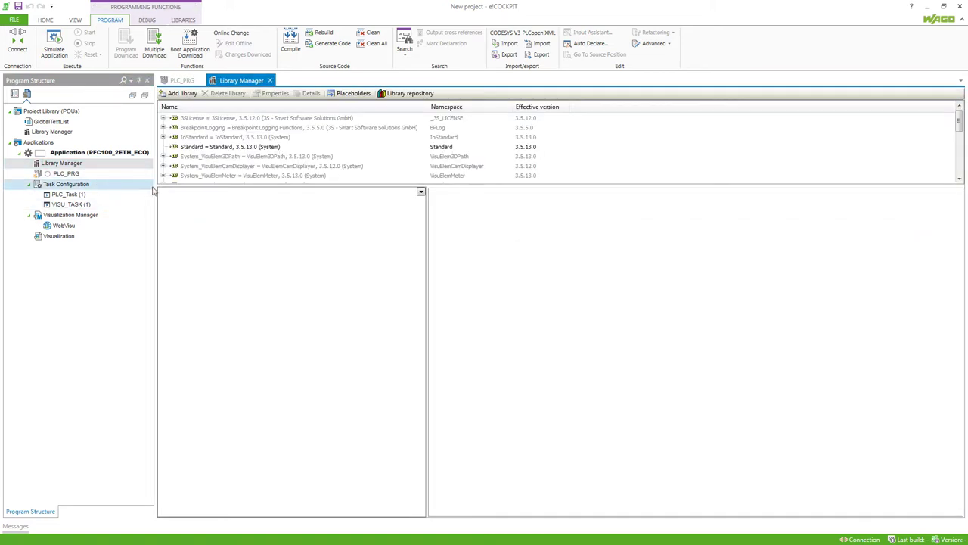
left_click_drag(167, 186, 178, 255)
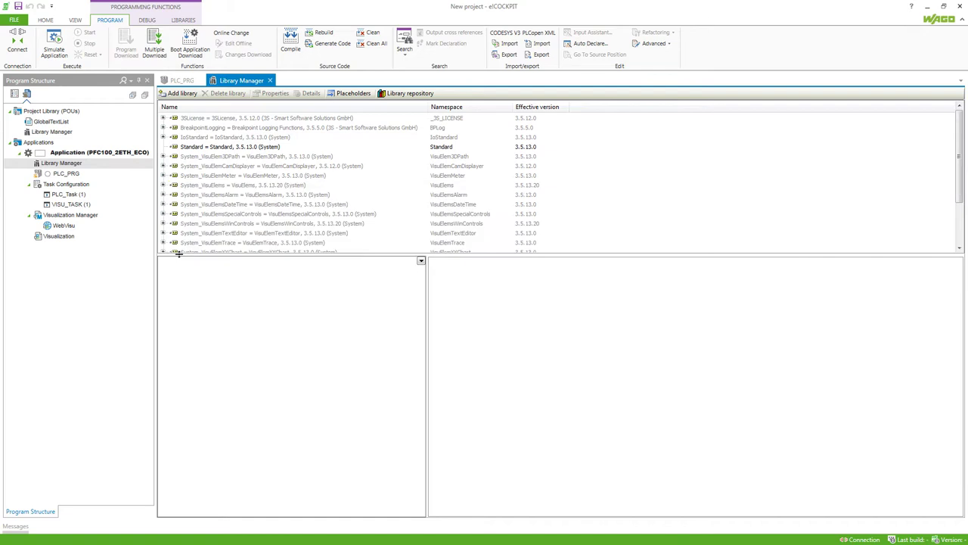
left_click(196, 148)
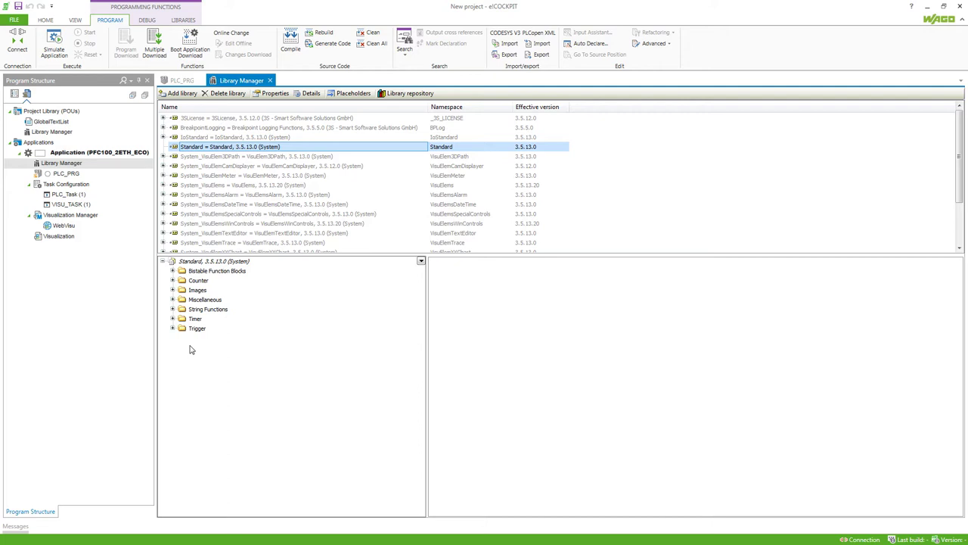
In Add Library, expand WAGO LayerView > App and scroll through the WagoApp libraries.
left_click(182, 93)
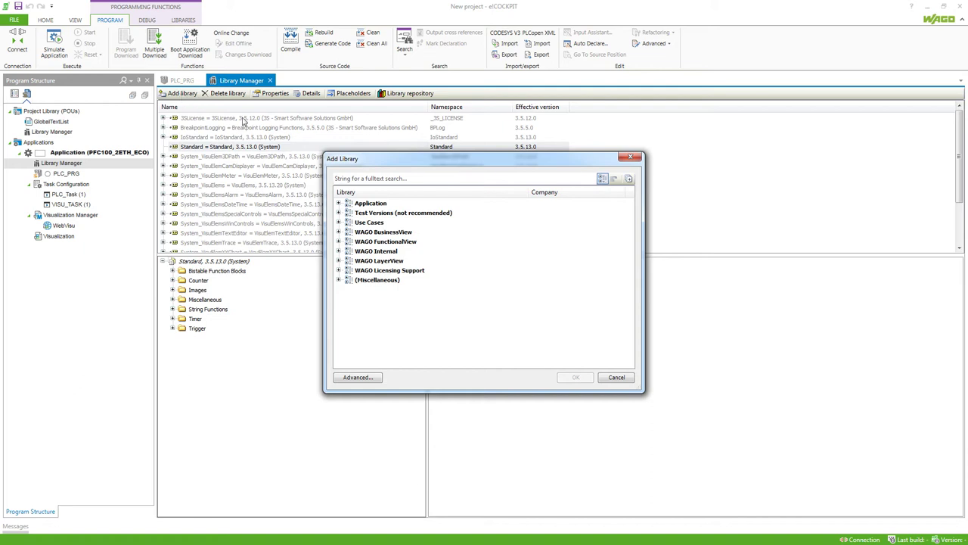
left_click(339, 260)
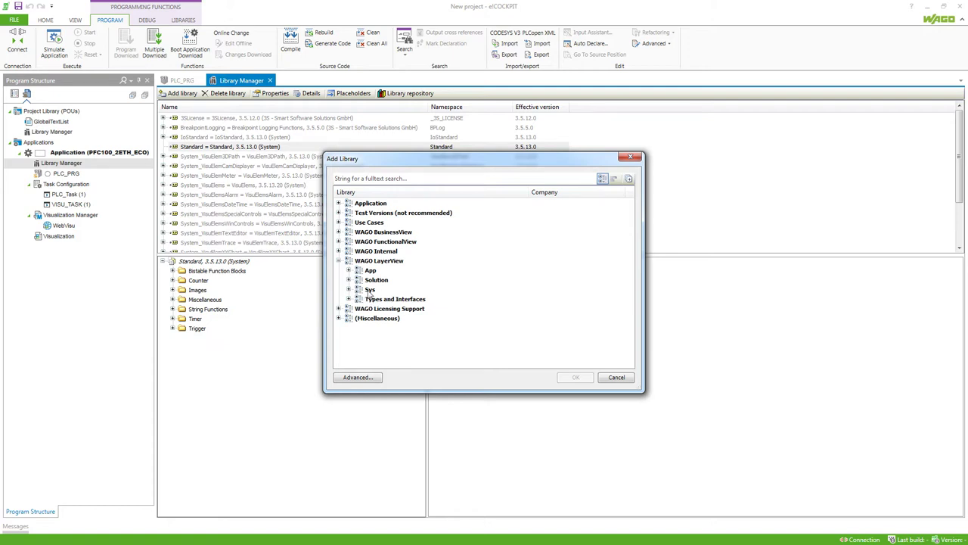
left_click(349, 270)
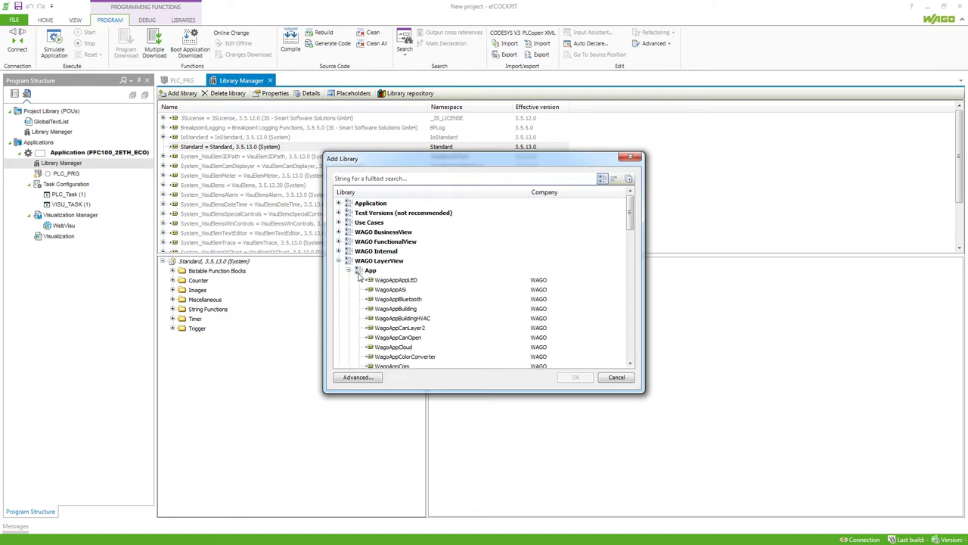
scroll(451, 292, "down", 3)
scroll(454, 290, "down", 3)
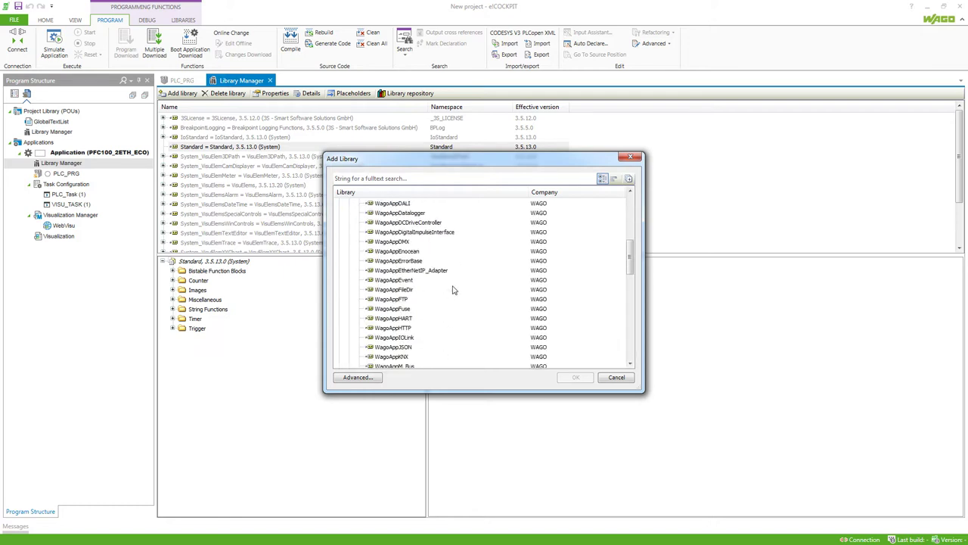
scroll(454, 289, "down", 3)
scroll(454, 290, "down", 3)
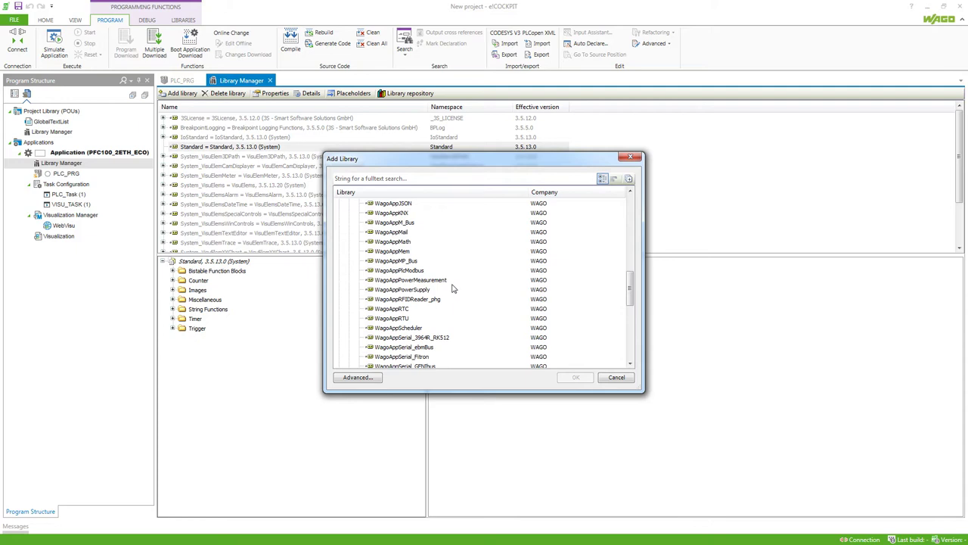
scroll(453, 288, "down", 4)
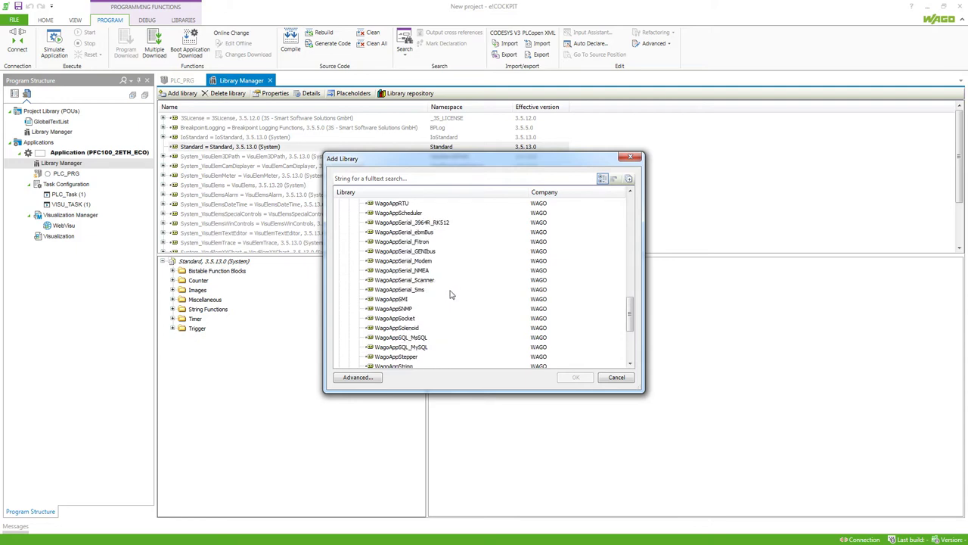
Search the library browser for 'led' and 'pump', viewing the WagoAppAppLED and Pump results.
left_click(359, 179)
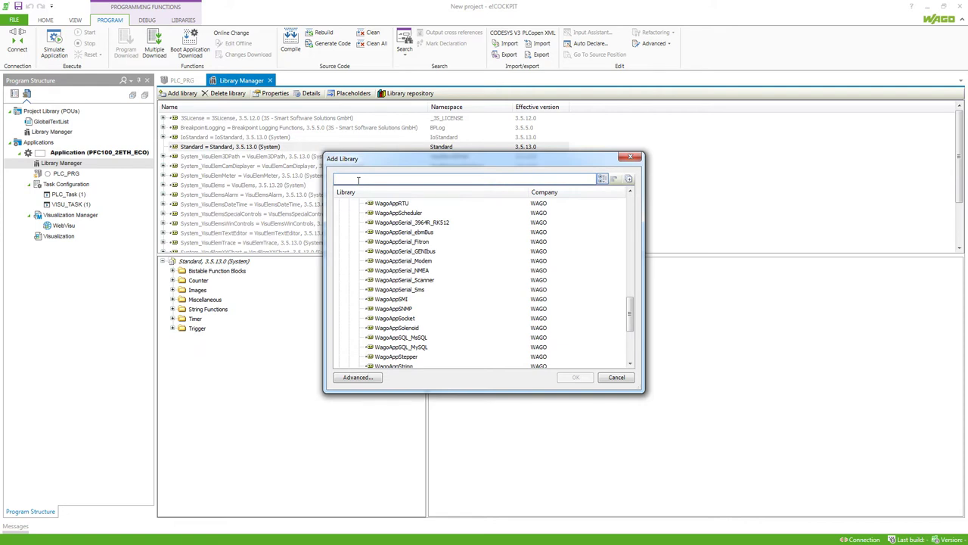
type("led")
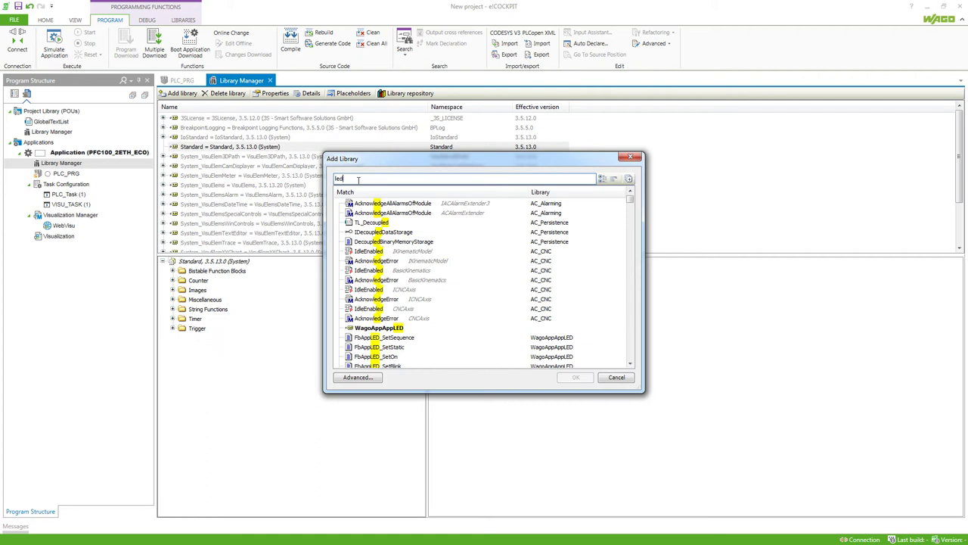
left_click(395, 329)
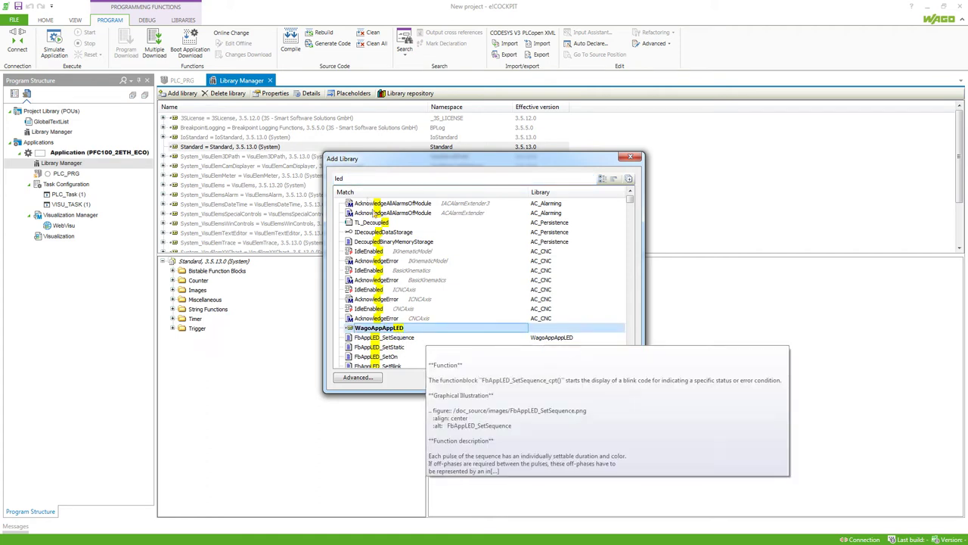
double_click(358, 179)
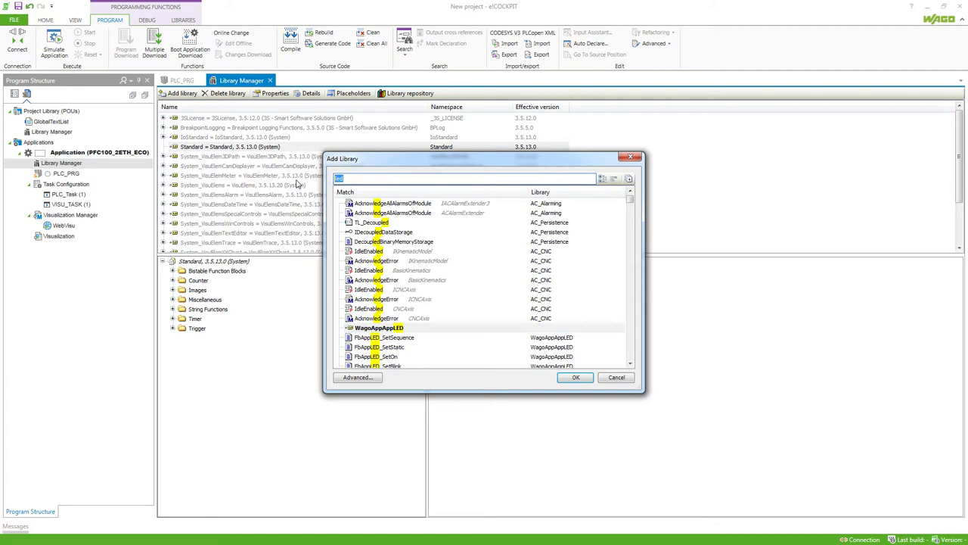
type("pump")
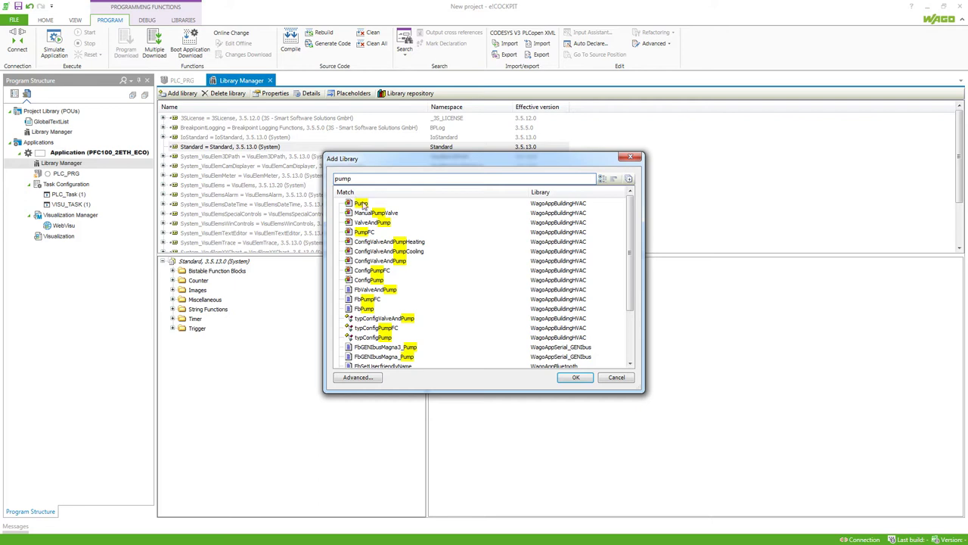
left_click(552, 204)
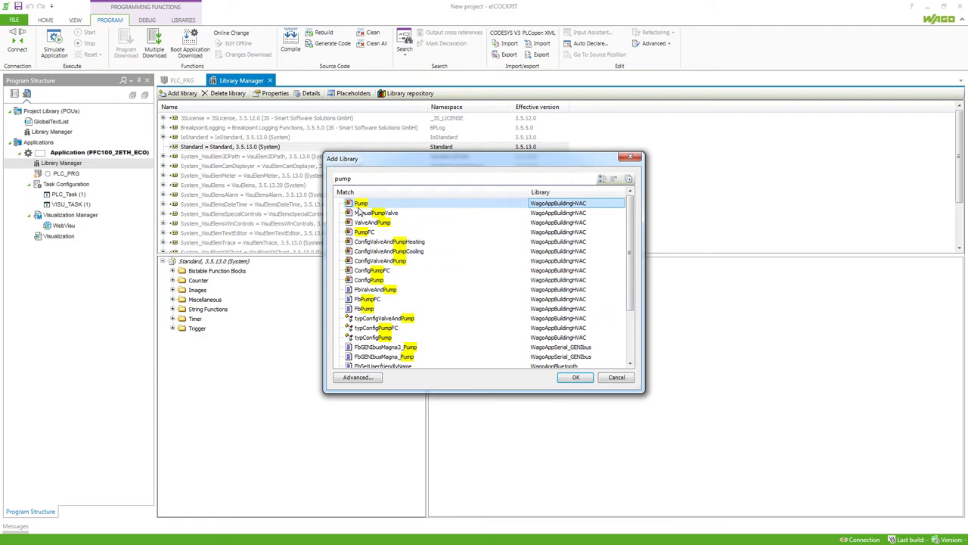
Search for 'datalogger' and add the WagoAppDatalogger library.
double_click(344, 180)
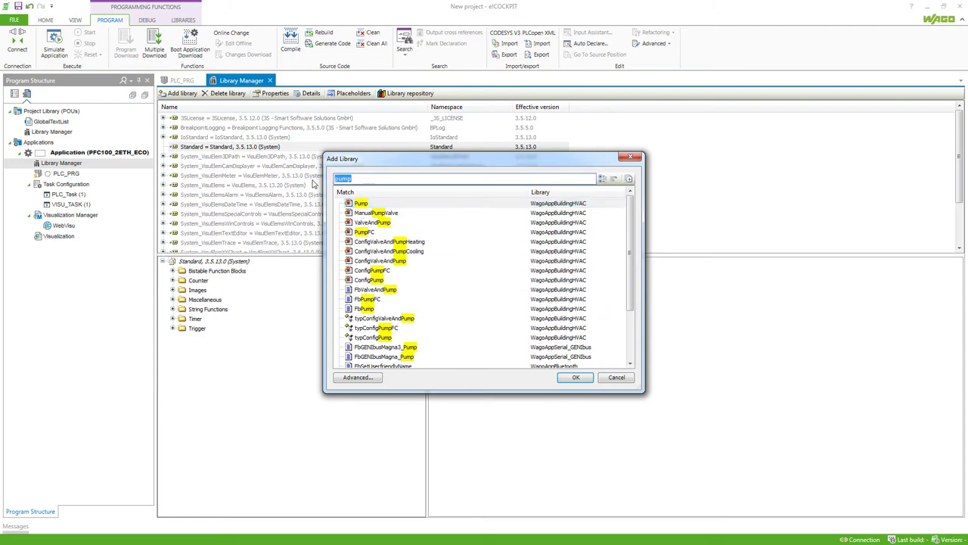
type("datalogger")
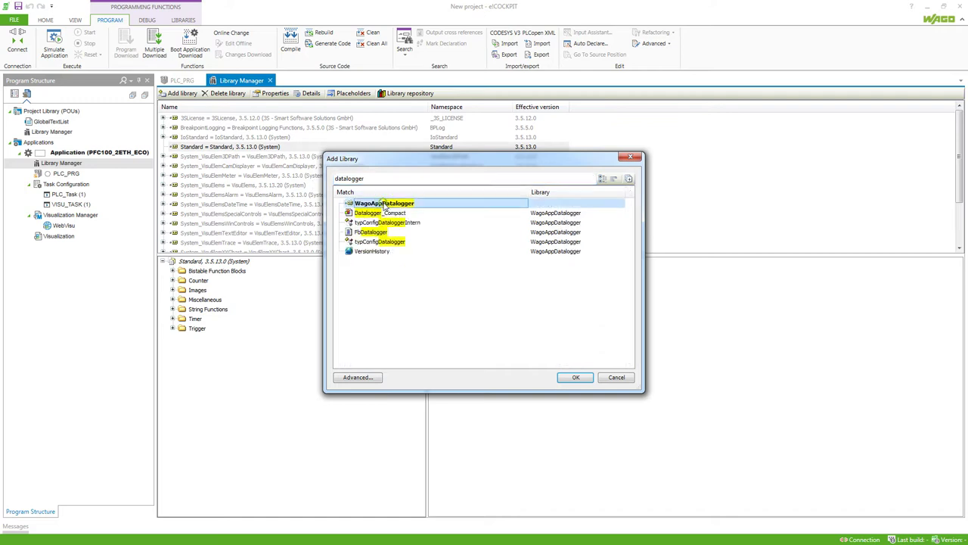
left_click(384, 204)
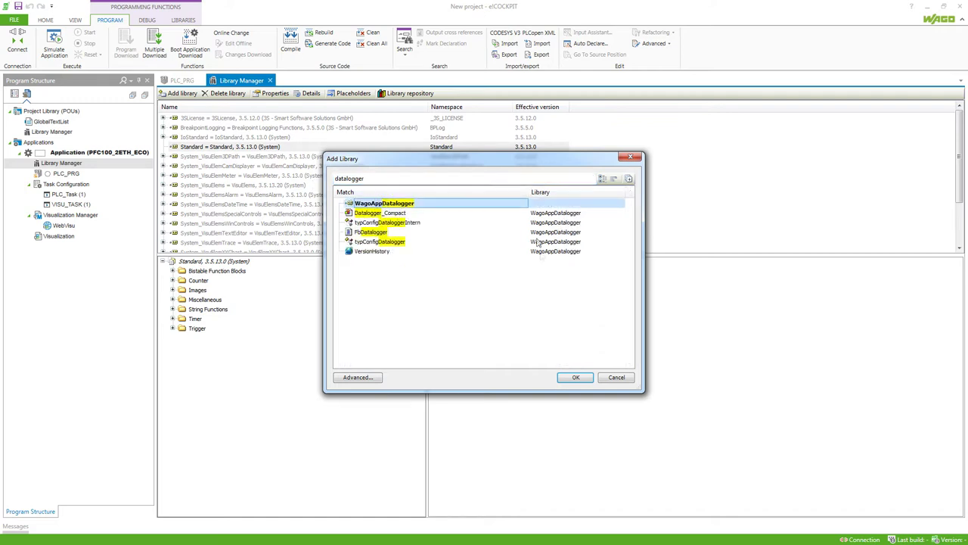
left_click(576, 379)
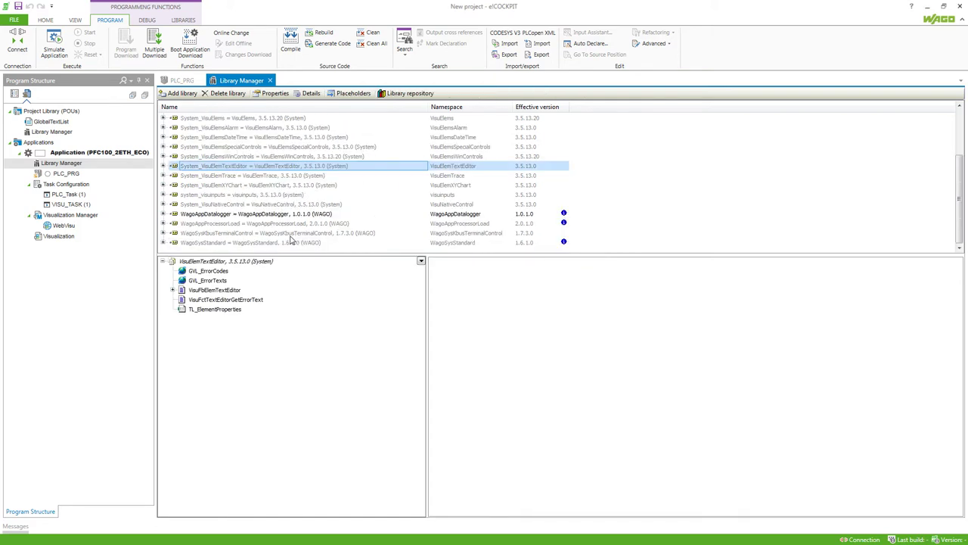
Select WagoAppDatalogger and expand its '20 Program Organization Units' folder.
left_click(260, 215)
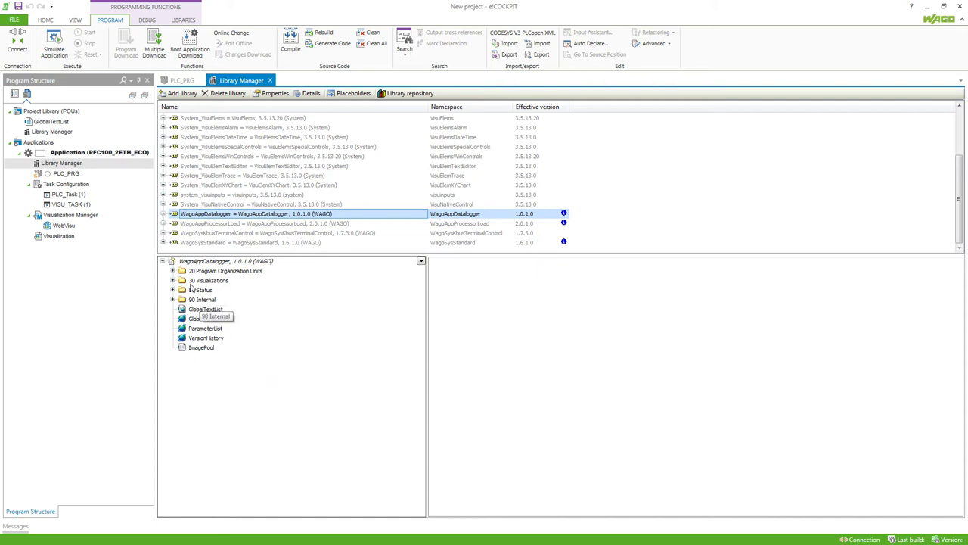
left_click(173, 271)
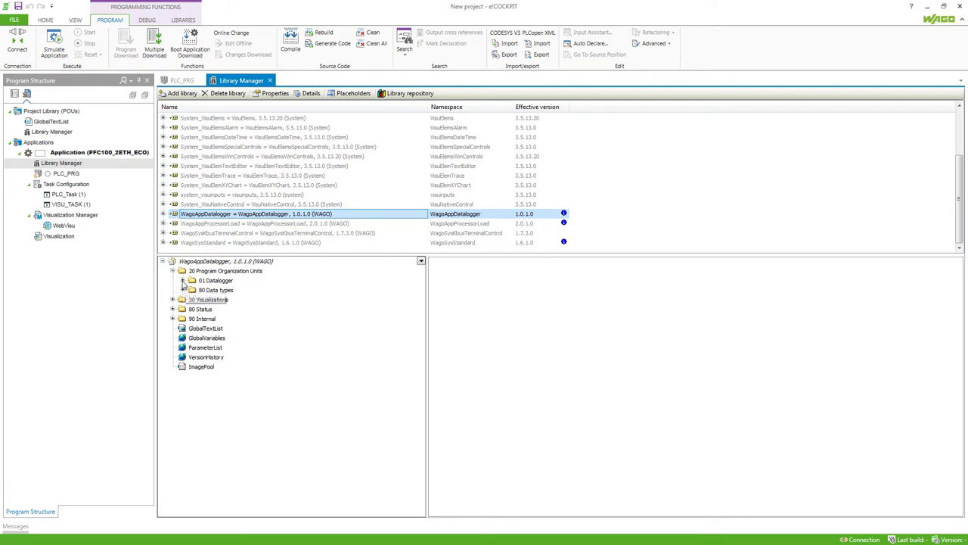
Expand 01 Datalogger and view FbDatalogger's inputs/outputs and graphical block.
left_click(182, 281)
left_click(212, 292)
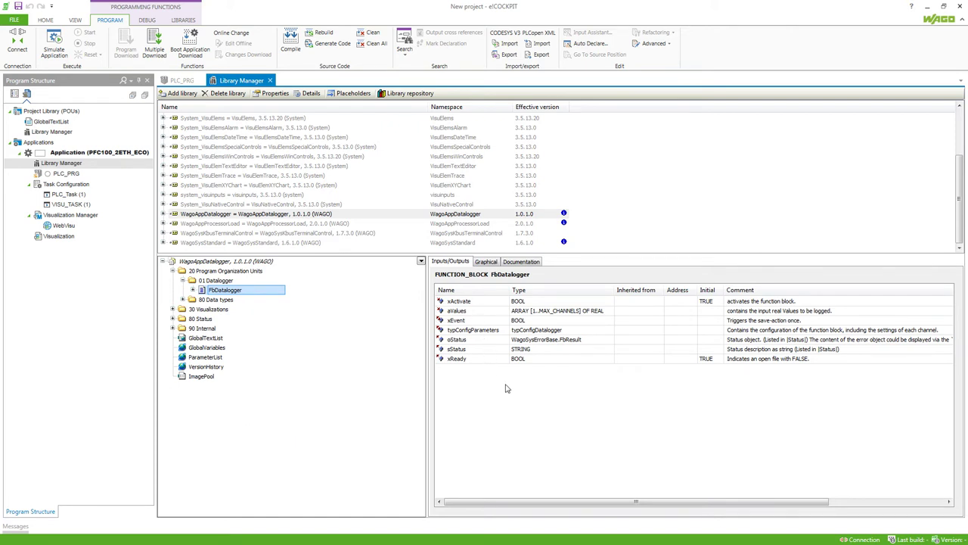
left_click(486, 261)
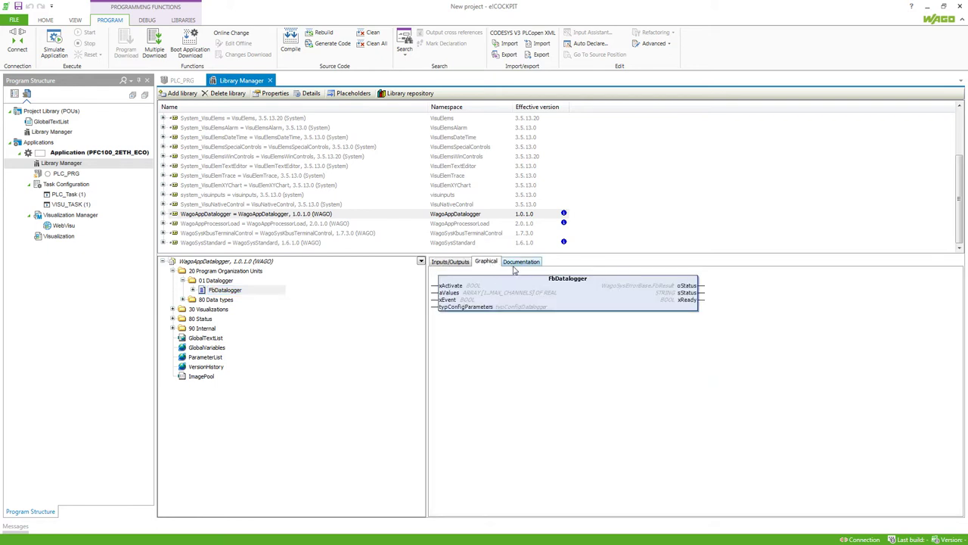
Read through the FbDatalogger Documentation tab.
left_click(520, 262)
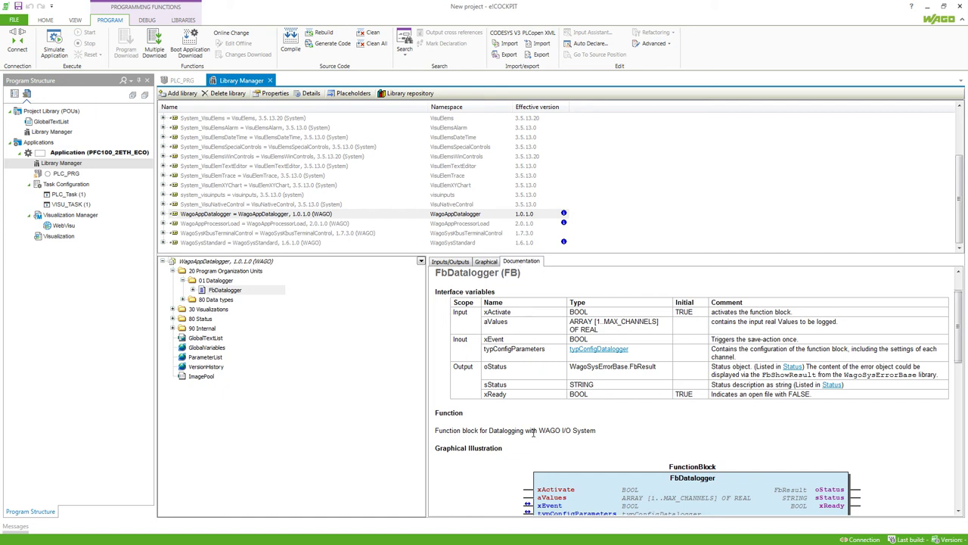
scroll(534, 433, "down", 1)
scroll(534, 433, "down", 3)
scroll(530, 416, "down", 2)
scroll(525, 399, "down", 1)
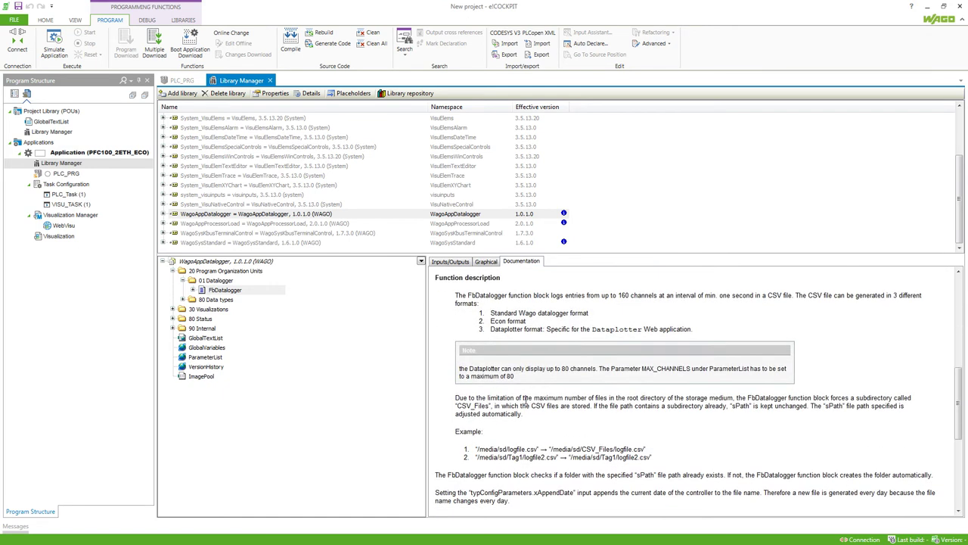
scroll(524, 394, "down", 1)
scroll(524, 394, "down", 2)
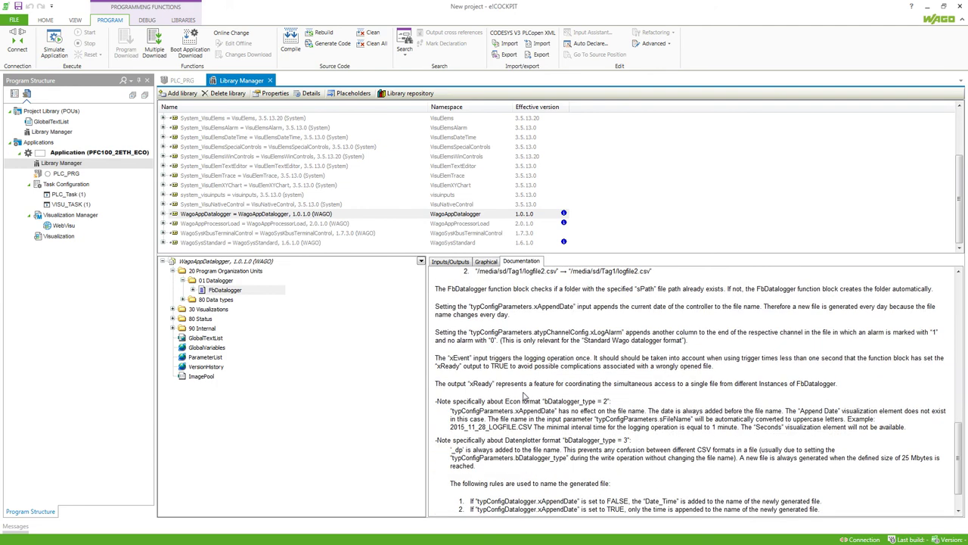
scroll(525, 396, "down", 1)
scroll(526, 397, "down", 1)
scroll(526, 399, "up", 3)
scroll(526, 398, "up", 3)
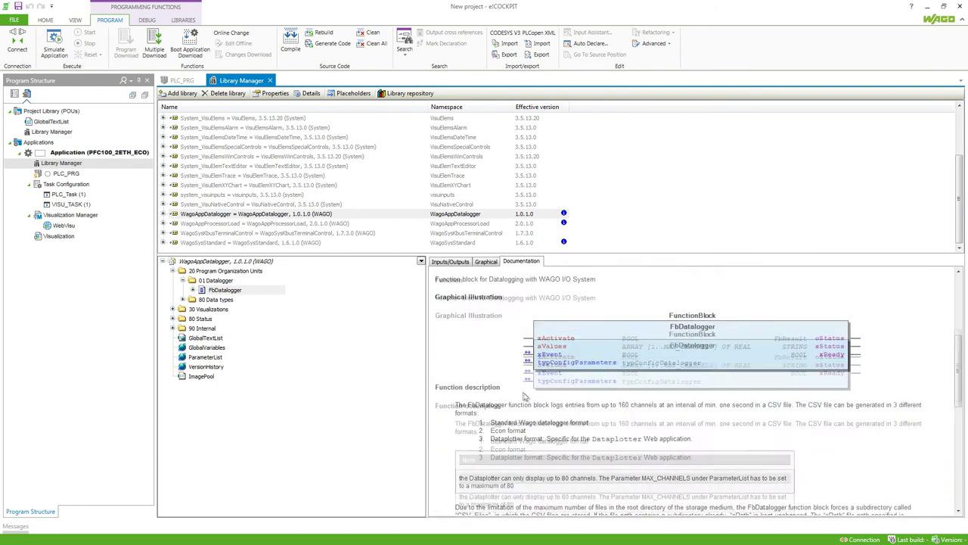
scroll(526, 399, "up", 2)
scroll(526, 399, "up", 2)
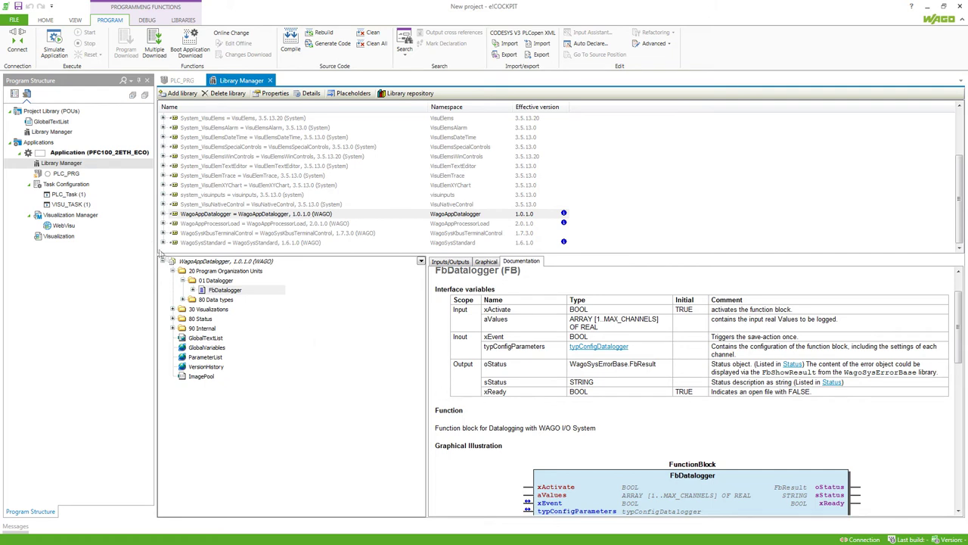
In PLC_PRG, insert an FbDatalogger call via the Input Assistant and declare it as data1.
double_click(76, 173)
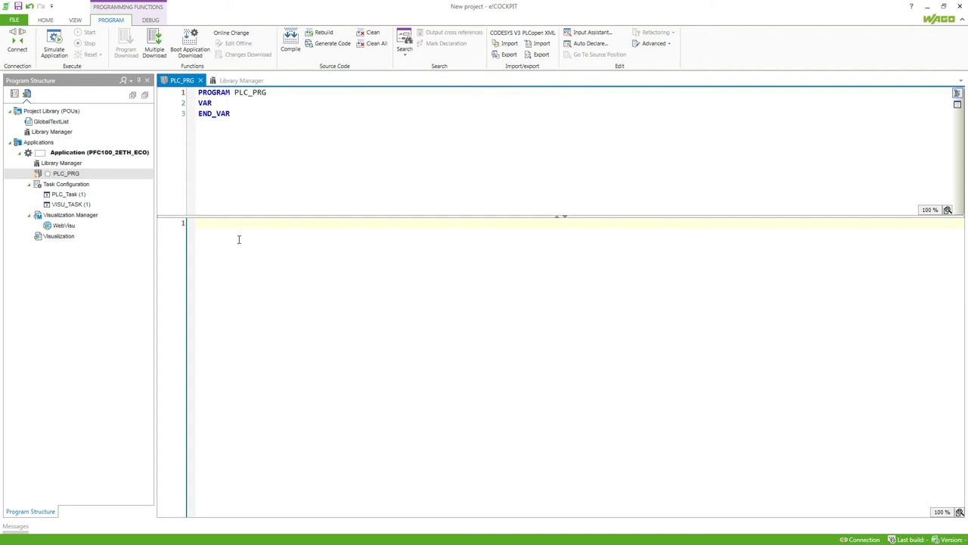
key("F2")
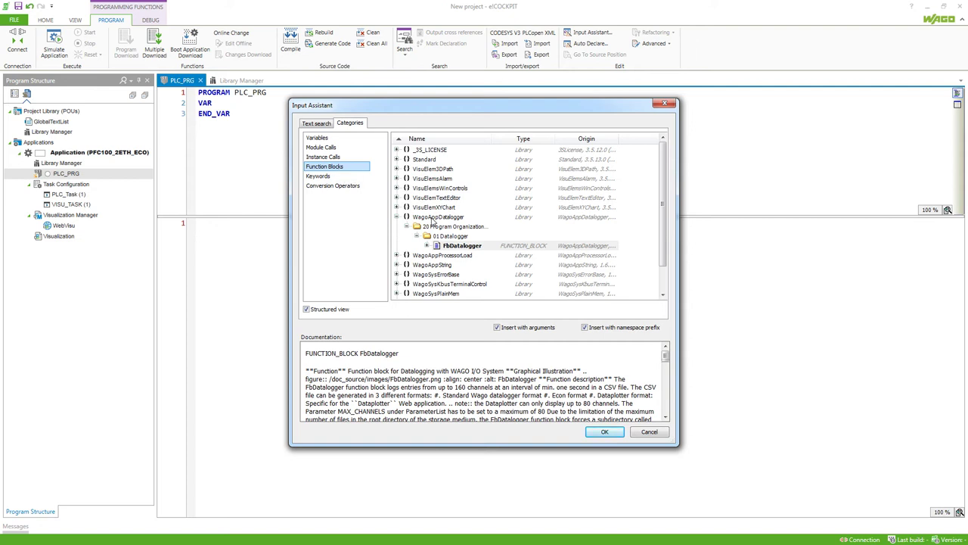
left_click(452, 250)
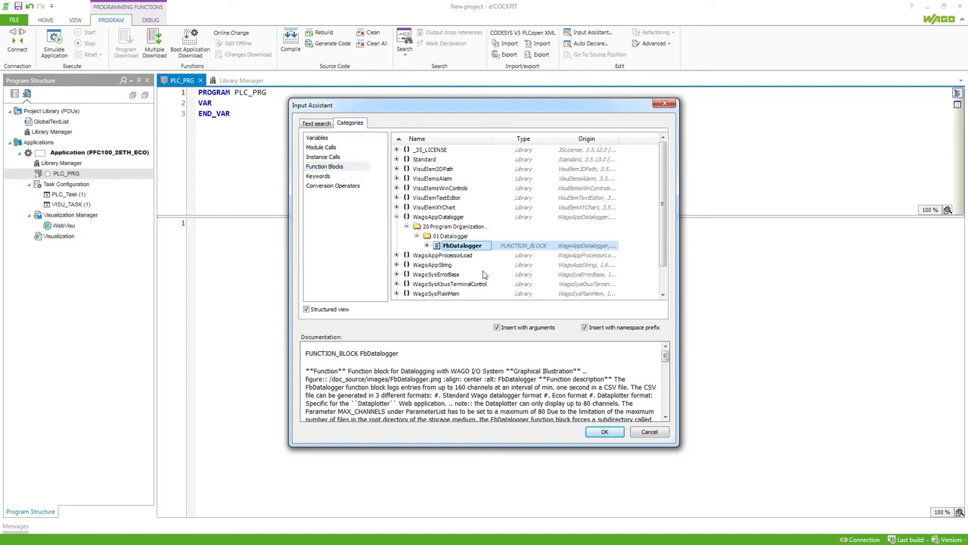
left_click(598, 432)
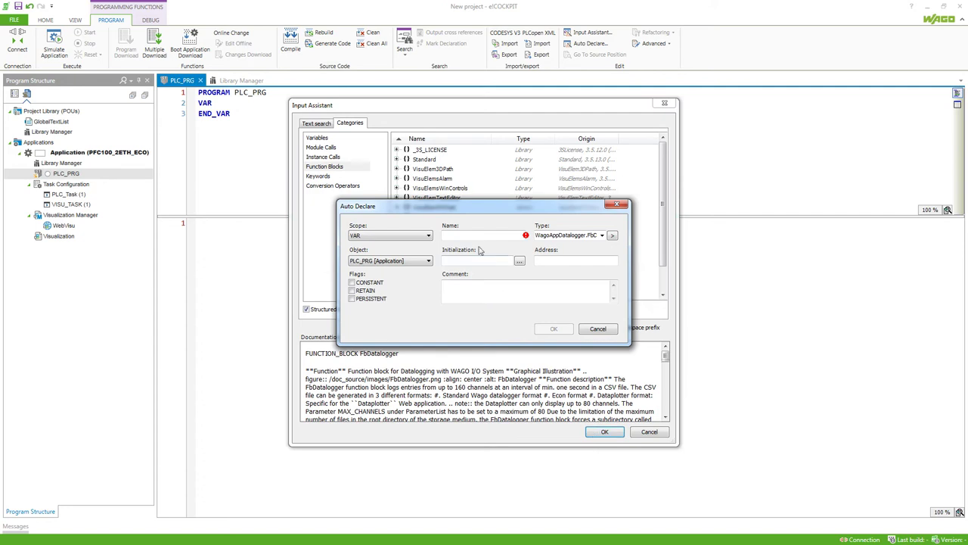
type("da")
type("ta1")
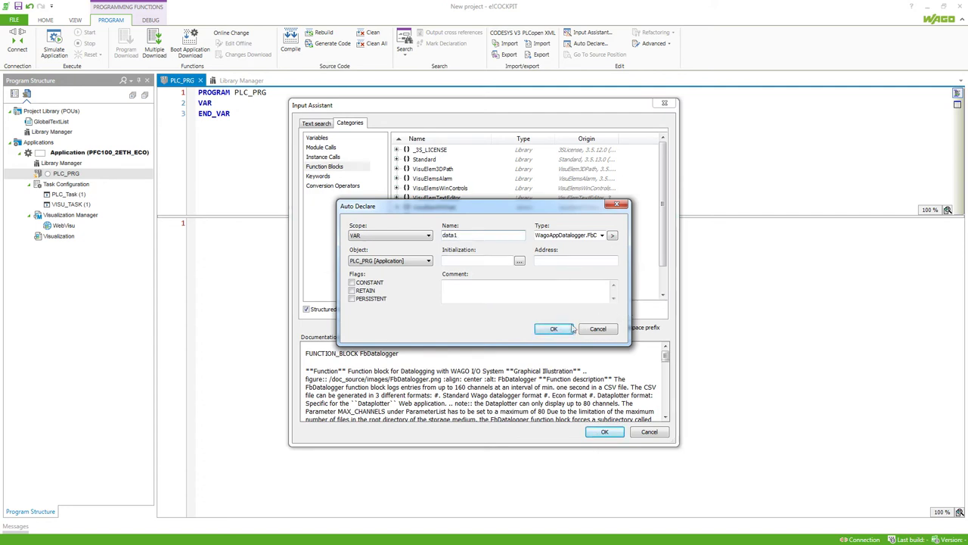
left_click(571, 329)
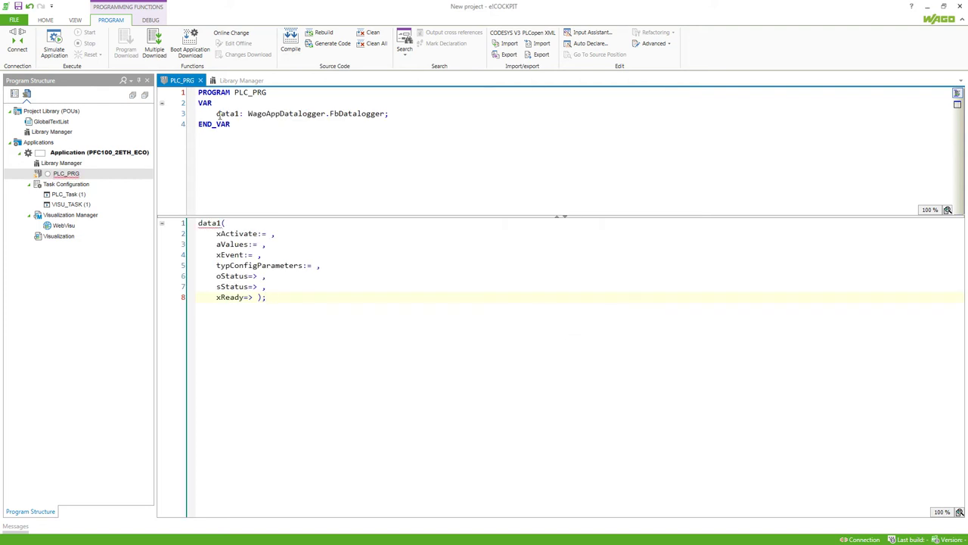
Delete the generated data1 call lines from PLC_PRG's body, keeping the declaration.
left_click_drag(217, 114, 277, 119)
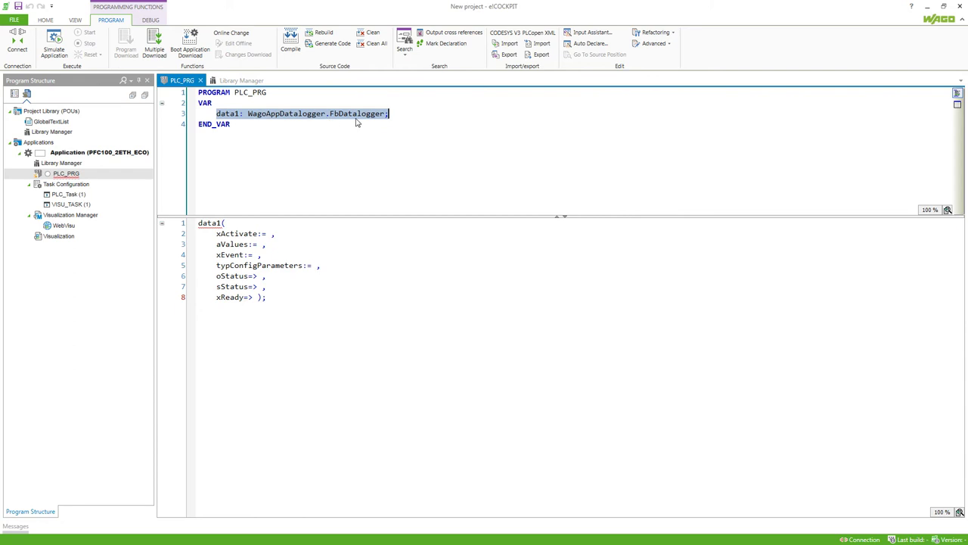
left_click(339, 304)
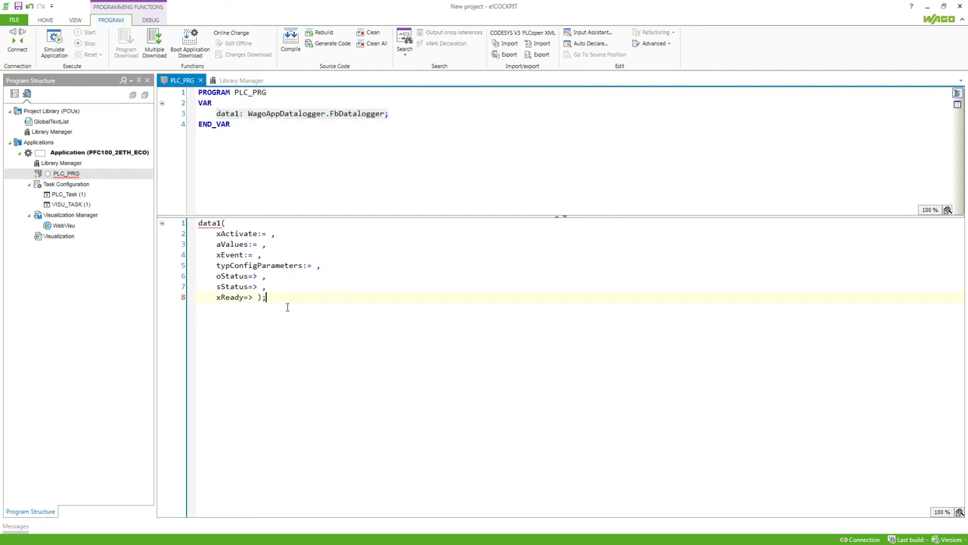
key("shift+Up")
key("shift+Up")
key("shift+Up")
key("shift+Up")
key("shift+Up")
key("Delete")
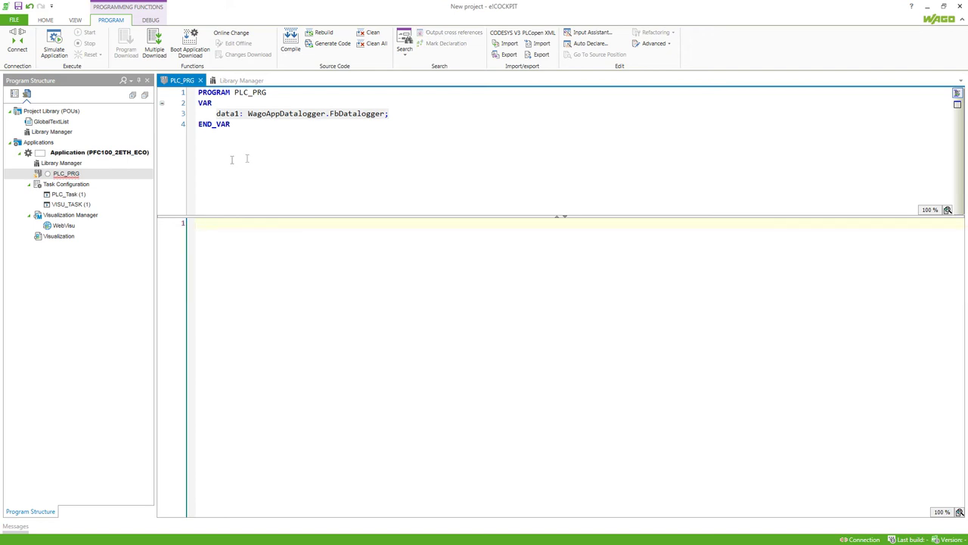
Place a Frame on the Visualization canvas and assign it the Datalogger_Compact visualization.
double_click(112, 241)
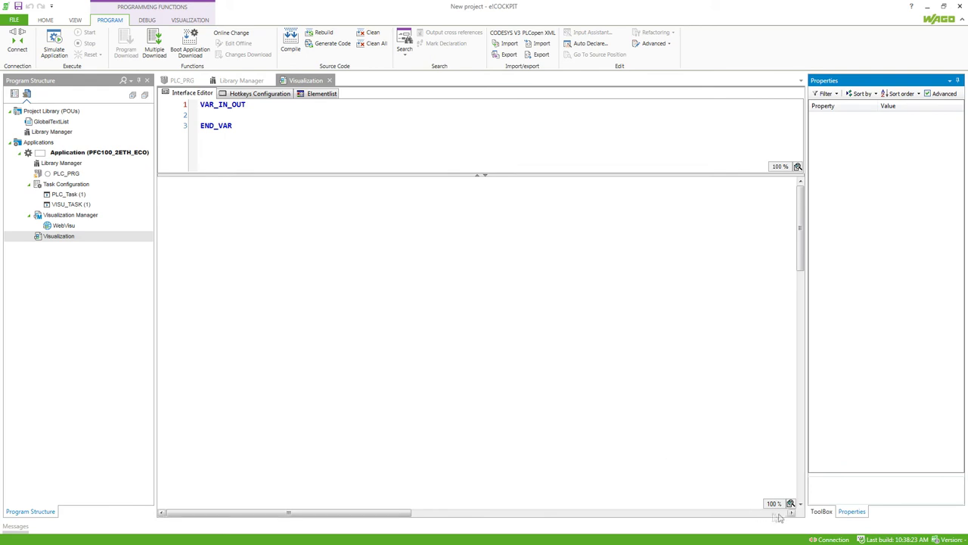
left_click(821, 512)
mouse_move(831, 374)
left_mouse_down()
mouse_move(553, 318)
mouse_move(219, 212)
left_mouse_up()
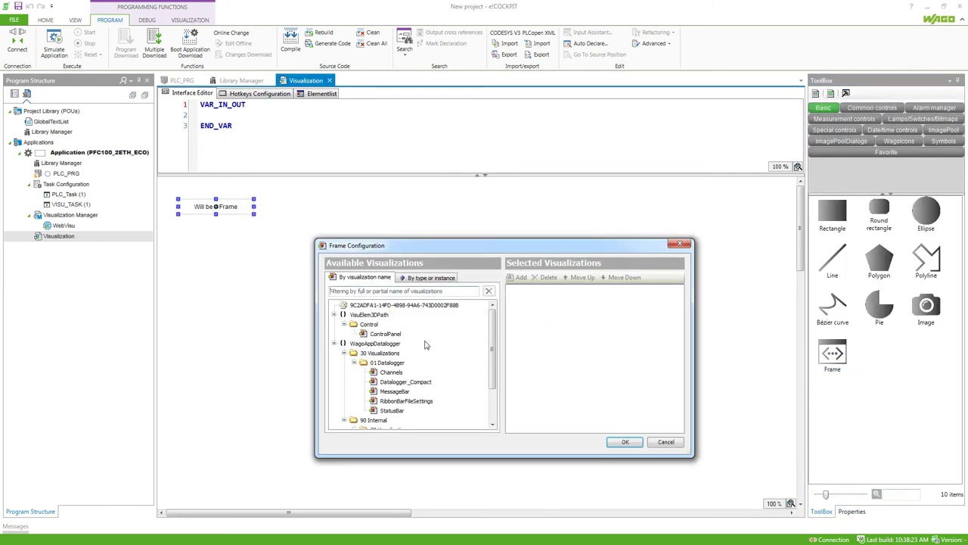
left_click(422, 382)
left_click(514, 277)
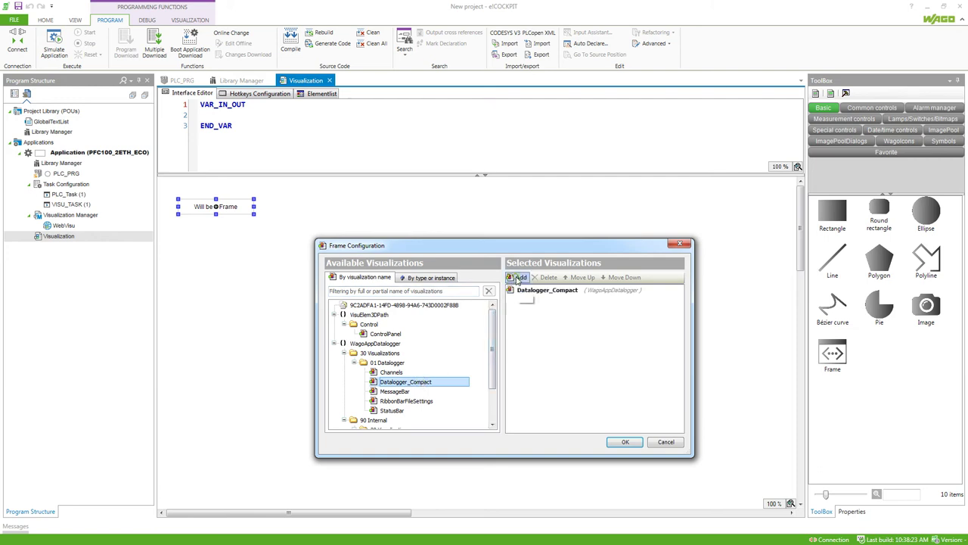
left_click(625, 442)
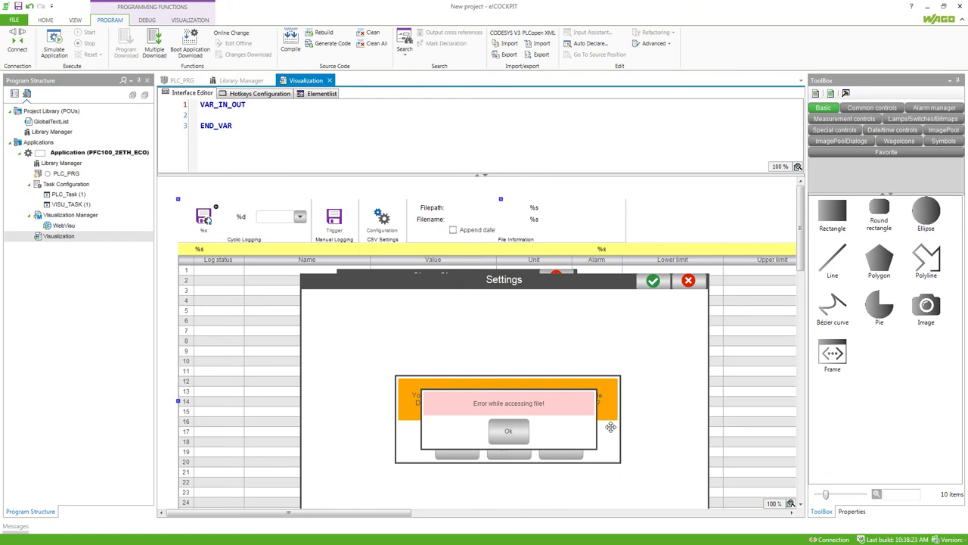
Expand the frame's References > WagoAppDatalogger properties to show the oDatalogger parameter.
left_click(852, 512)
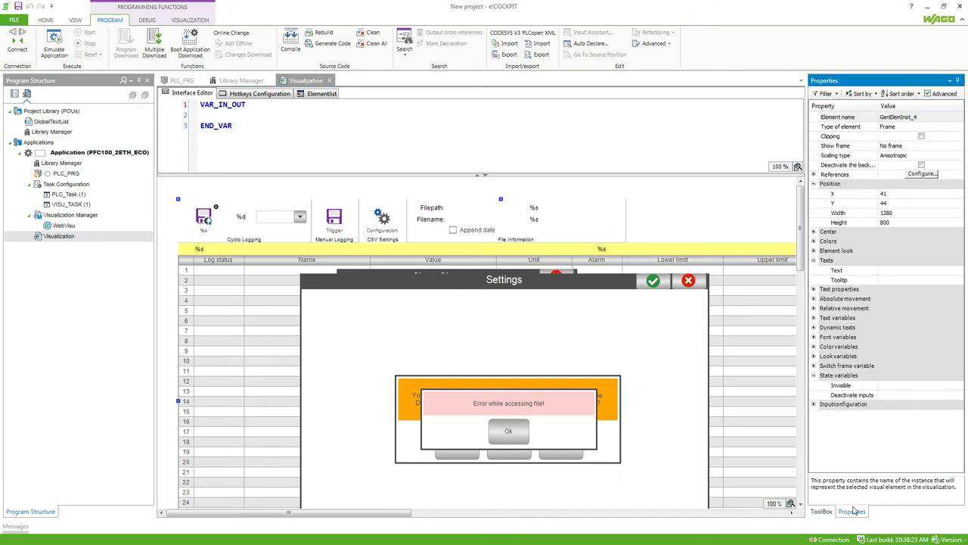
left_click(815, 174)
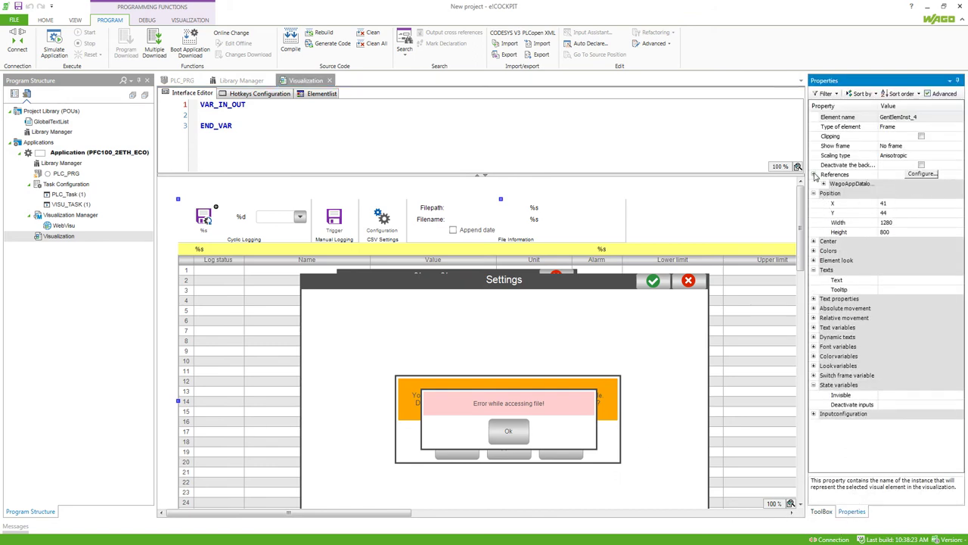
left_click(825, 184)
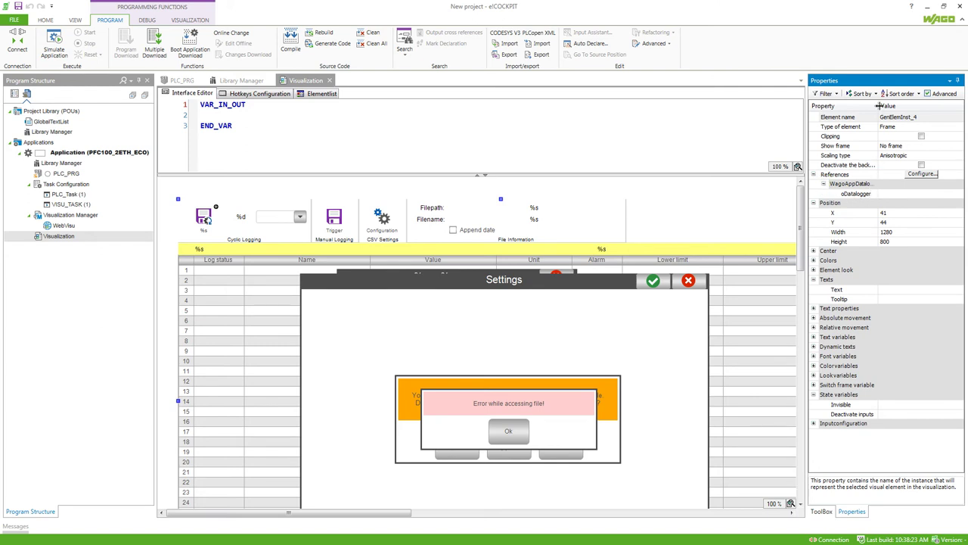
left_click_drag(878, 106, 898, 106)
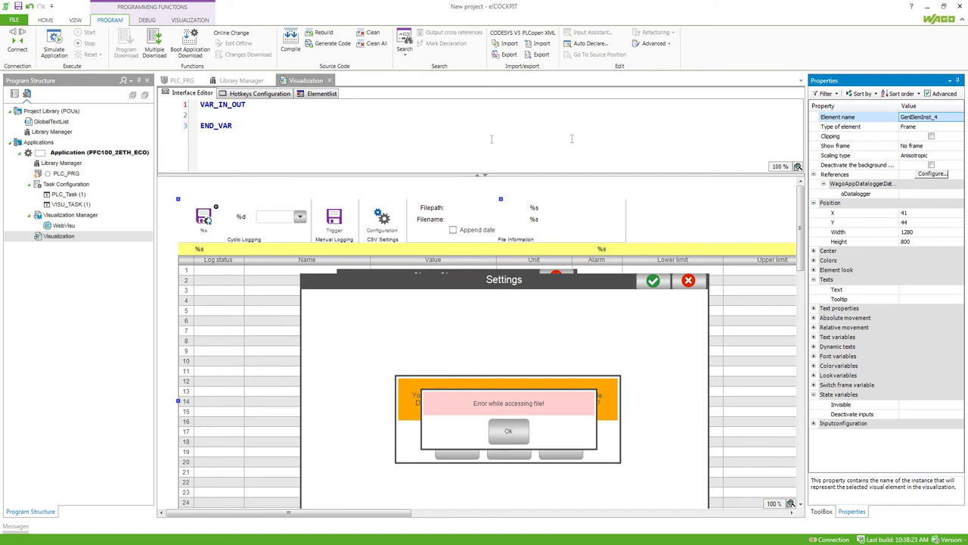
In Library Manager, view FbDatalogger, then the WagoAppDatalogger root overview documentation.
left_click(241, 81)
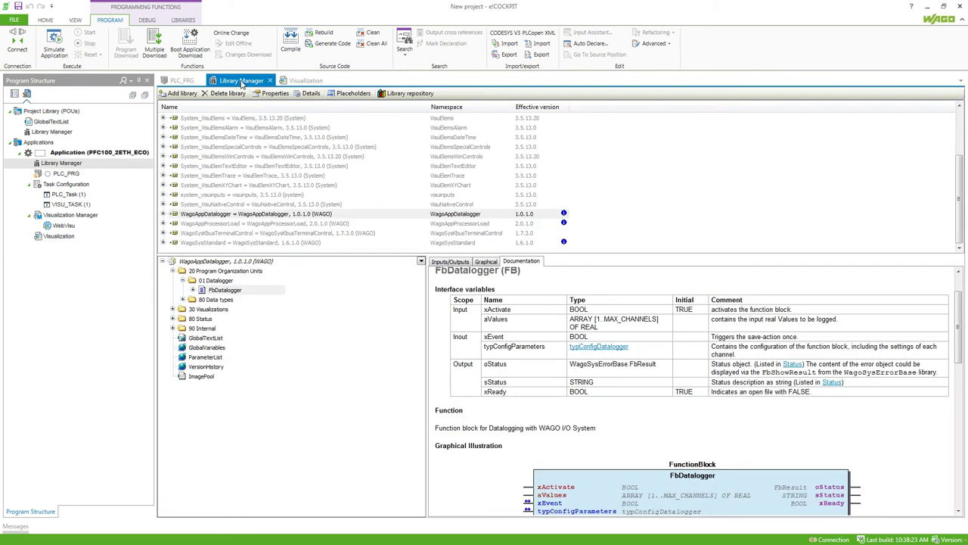
left_click(315, 350)
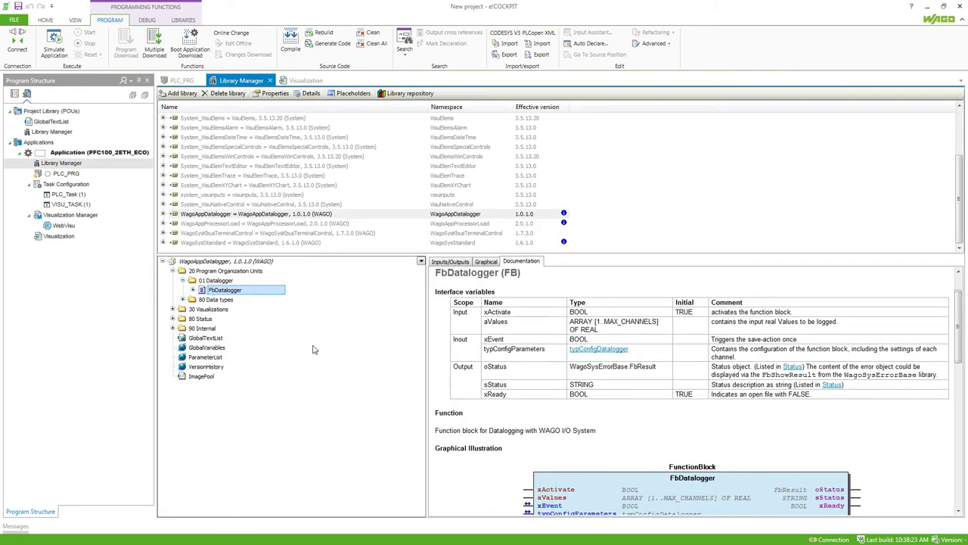
left_click(227, 264)
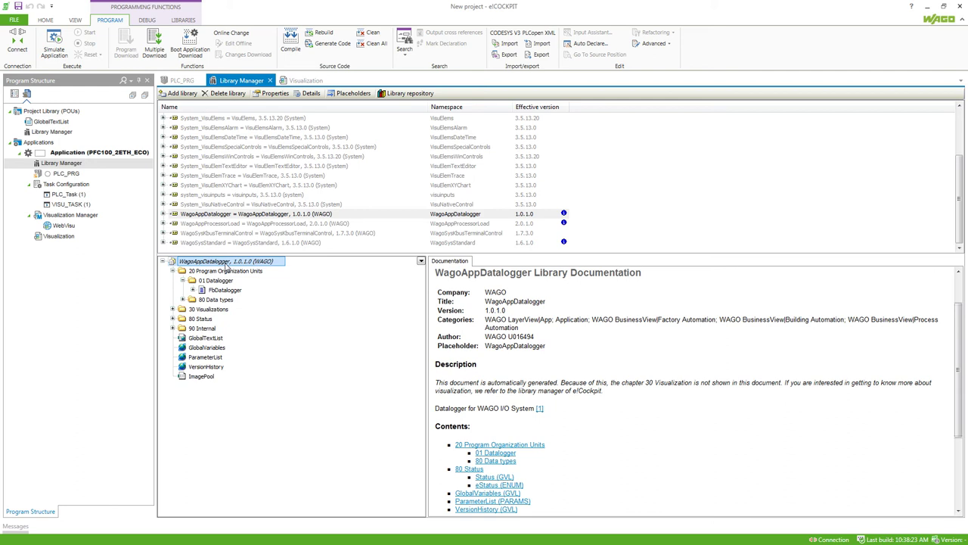
Search 'Chann' and open the typChannelConfig structure documentation, dismissing the no-source-code notice.
key("ctrl+f")
type("Chann")
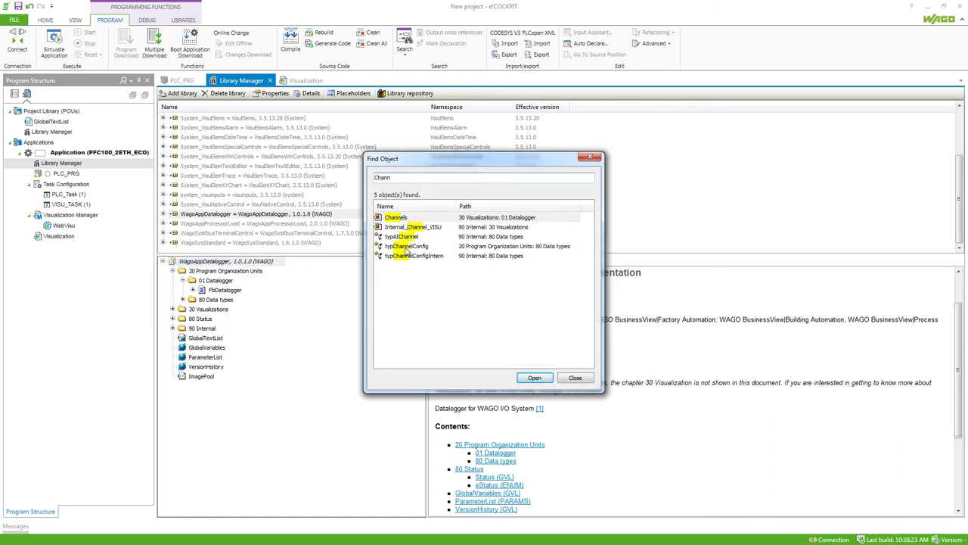
left_click(407, 248)
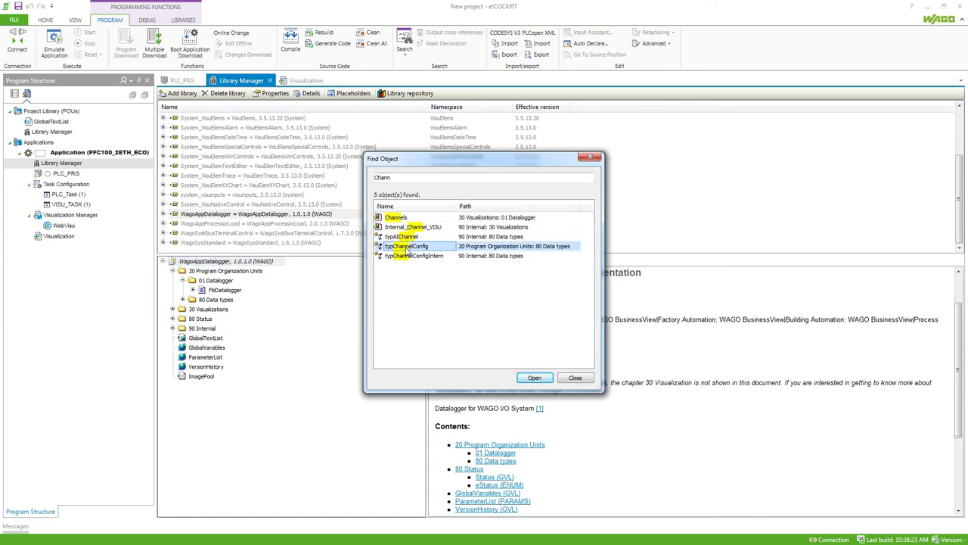
left_click(535, 378)
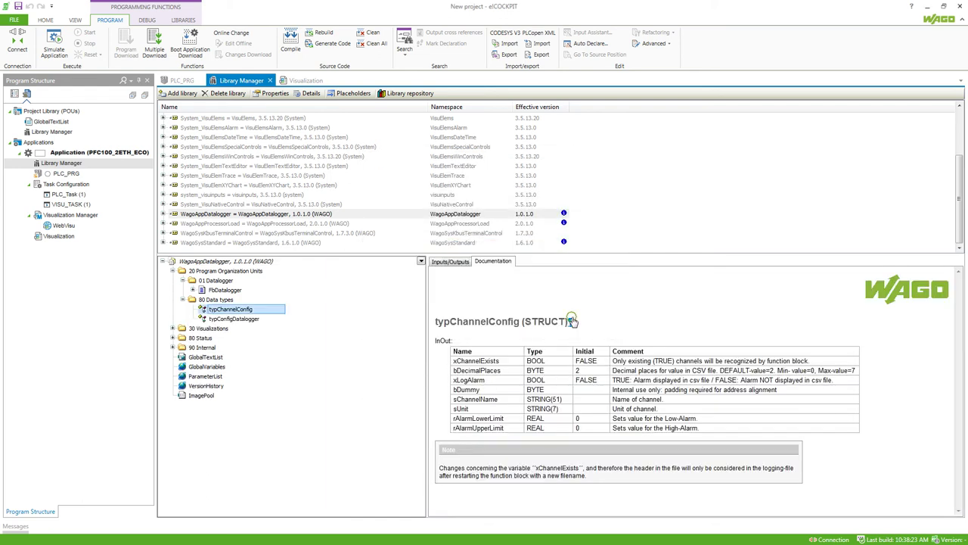
left_click(573, 320)
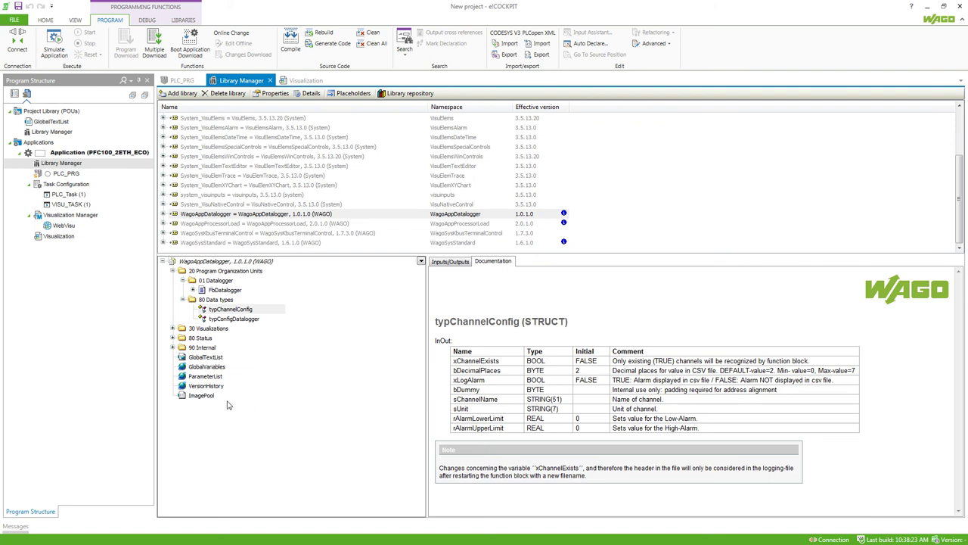
Change the MAX_CHANNELS value in the ParameterList's Library Parameters from 80 to 100.
left_click(209, 378)
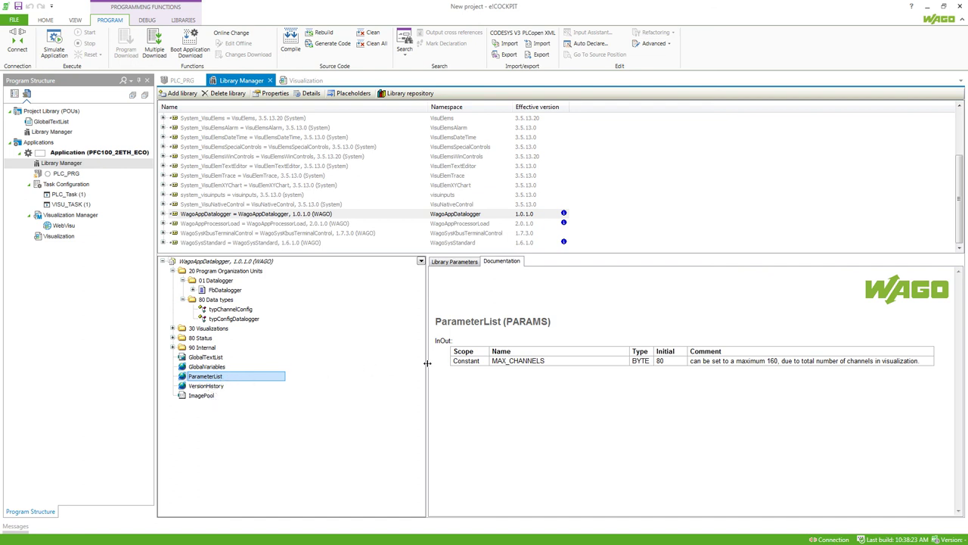
left_click(455, 264)
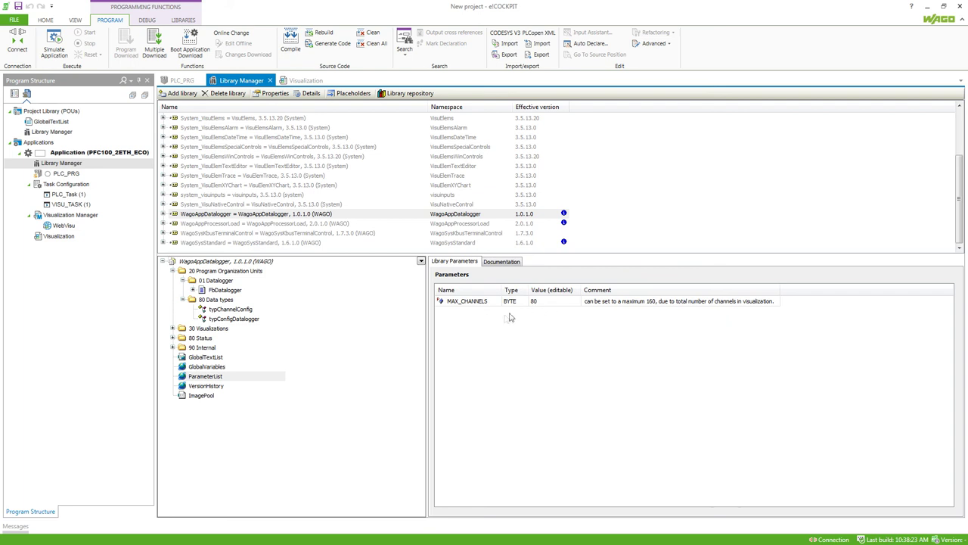
left_click(555, 301)
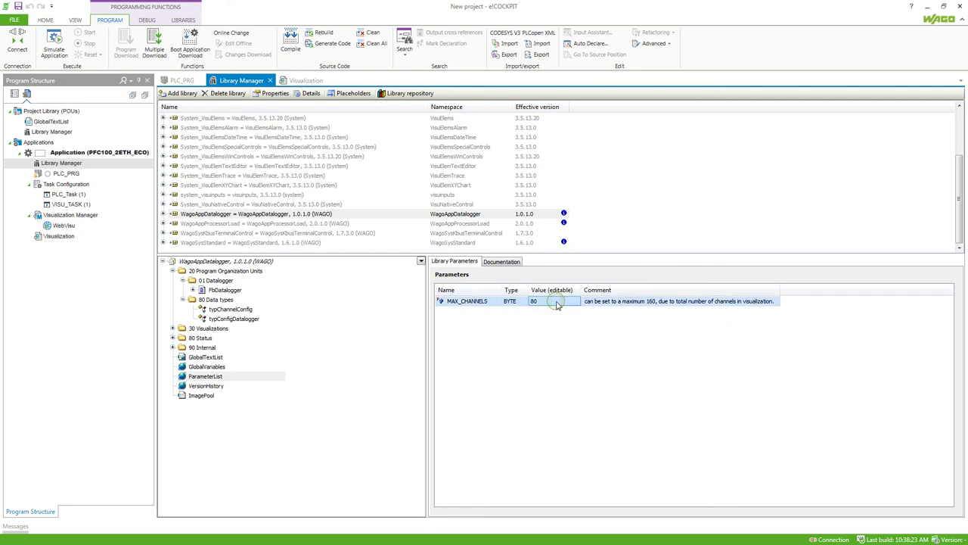
left_click(542, 301)
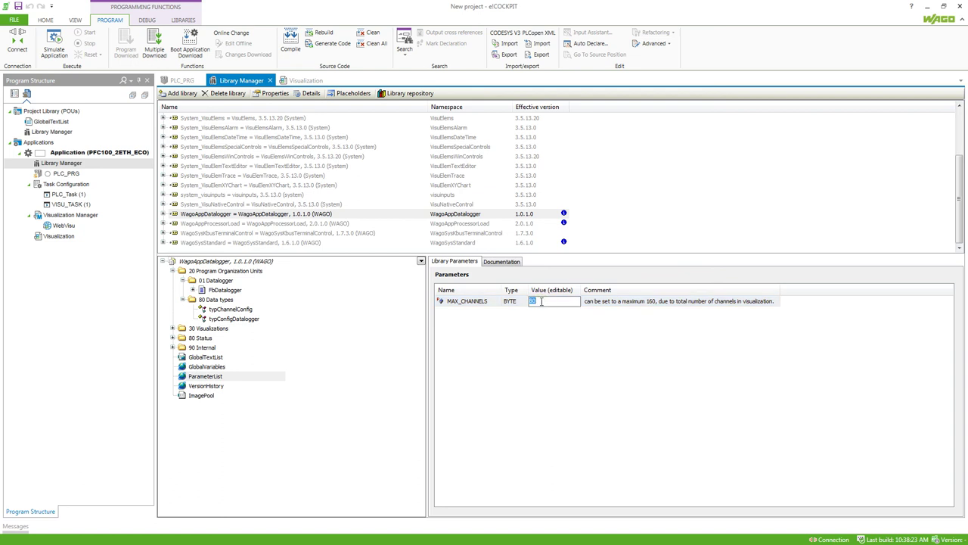
type("100")
key("Return")
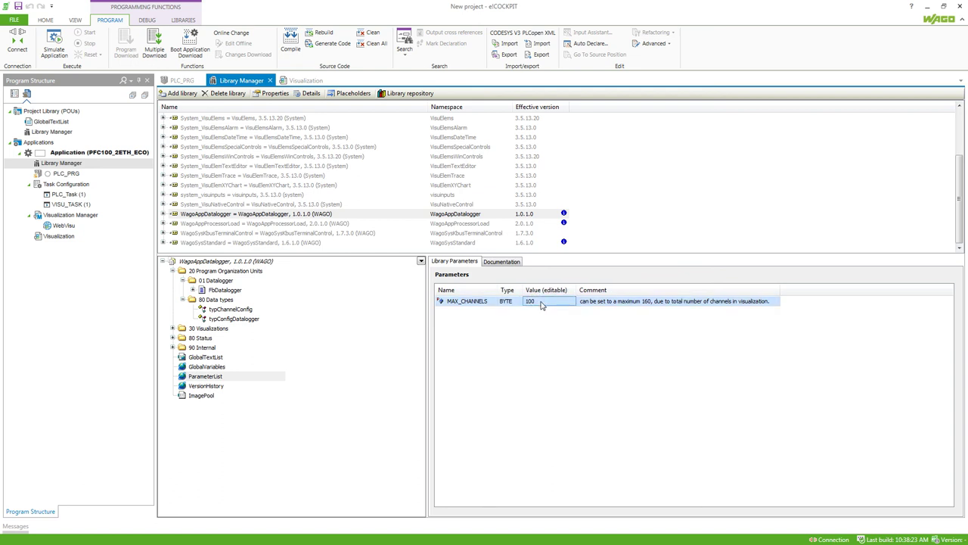